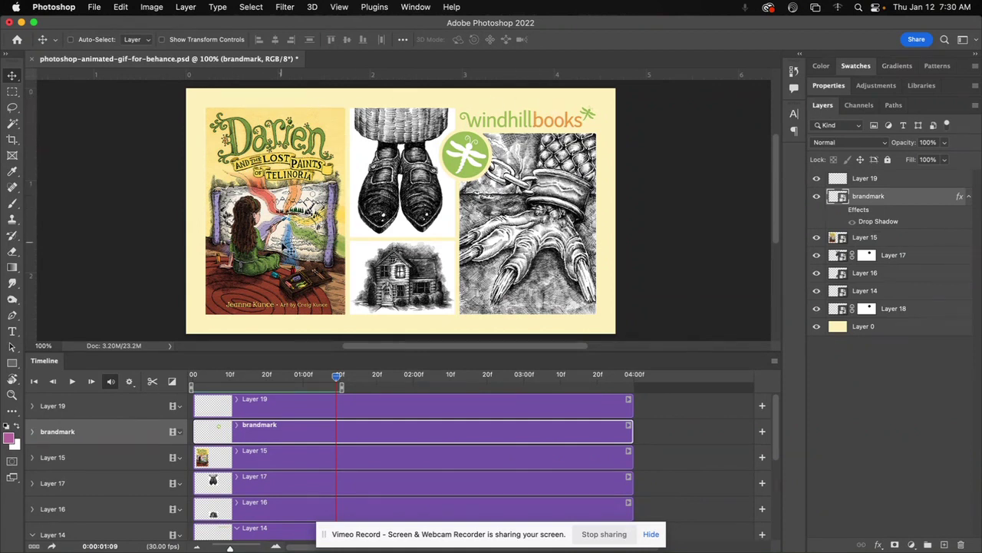
Resize the banner to 1400 × 800 pixels and convert the brandmark layer to a smart object.
{"action": "key", "text": "super+alt+i"}
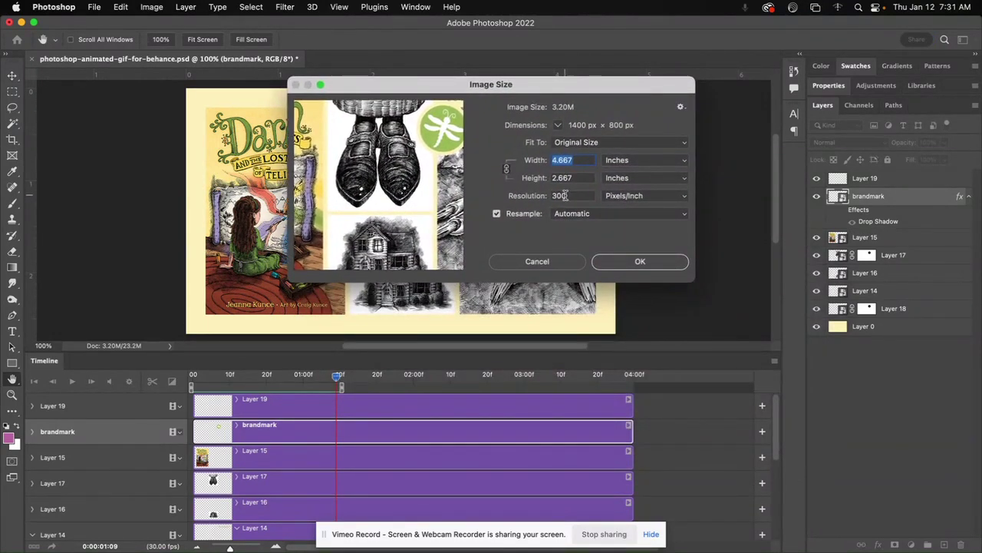
{"action": "left_click", "coordinate": [619, 162]}
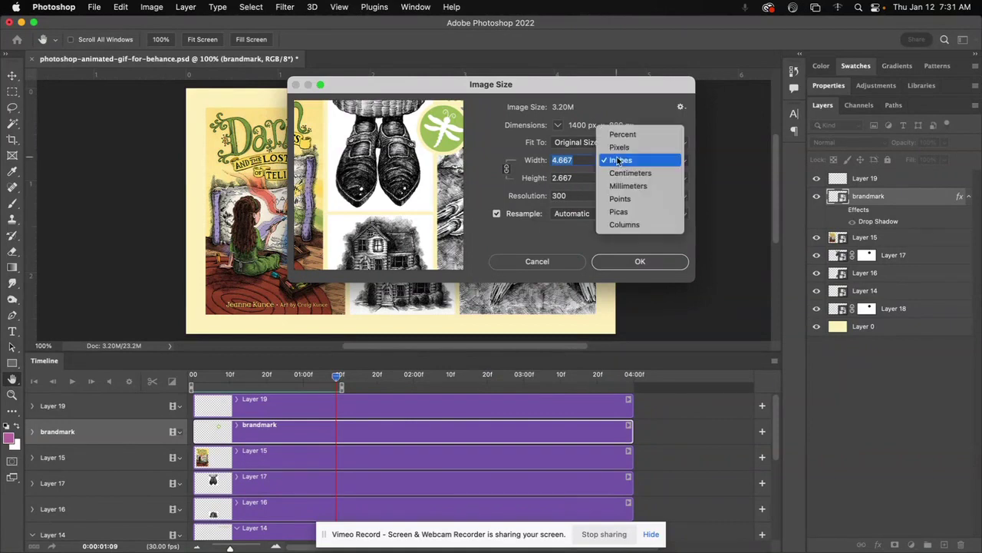
{"action": "left_click", "coordinate": [620, 146]}
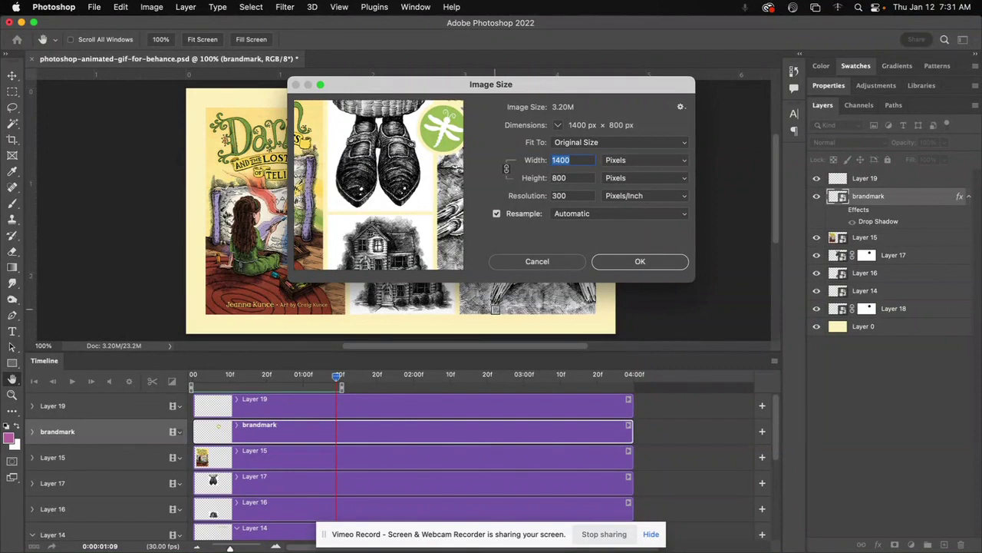
{"action": "left_click", "coordinate": [631, 264]}
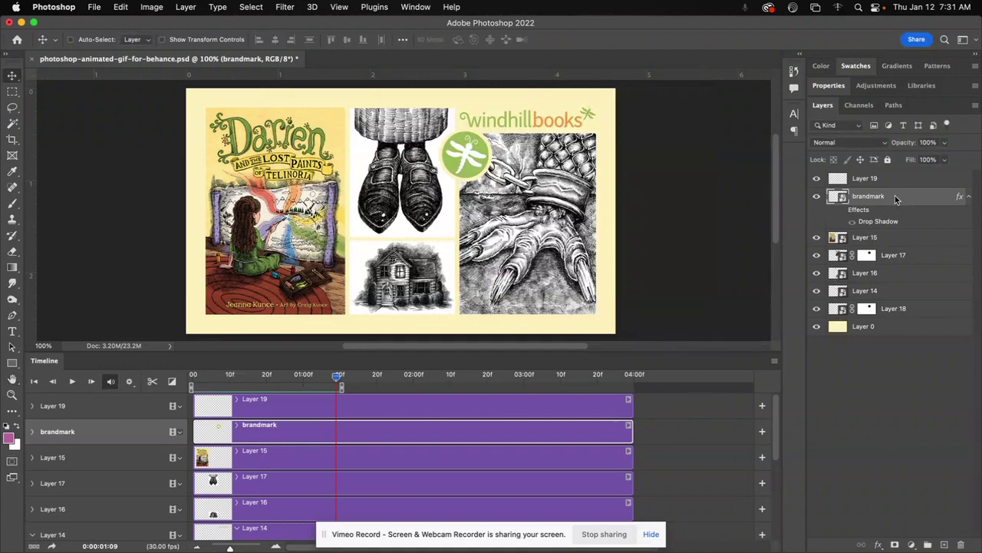
{"action": "right_click", "coordinate": [895, 195]}
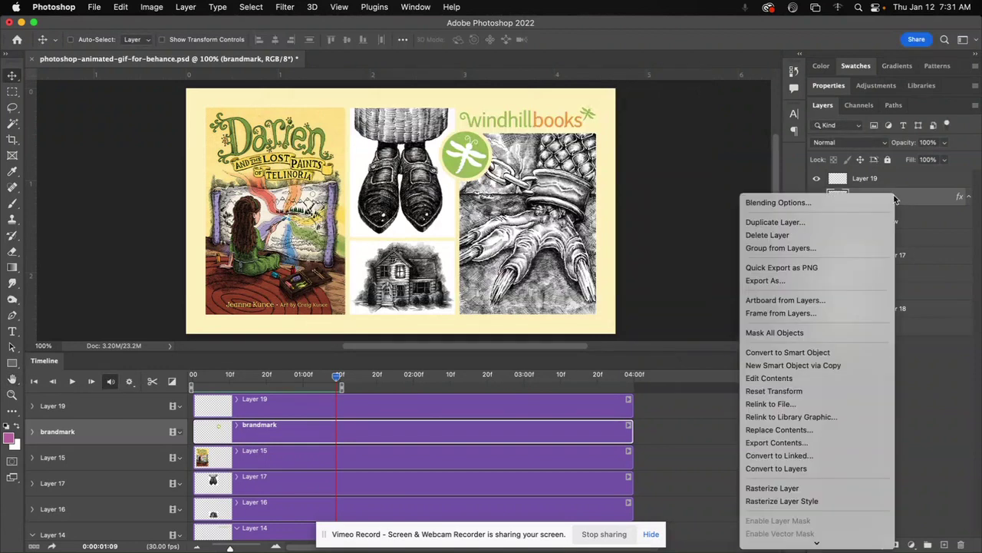
{"action": "left_click", "coordinate": [806, 355]}
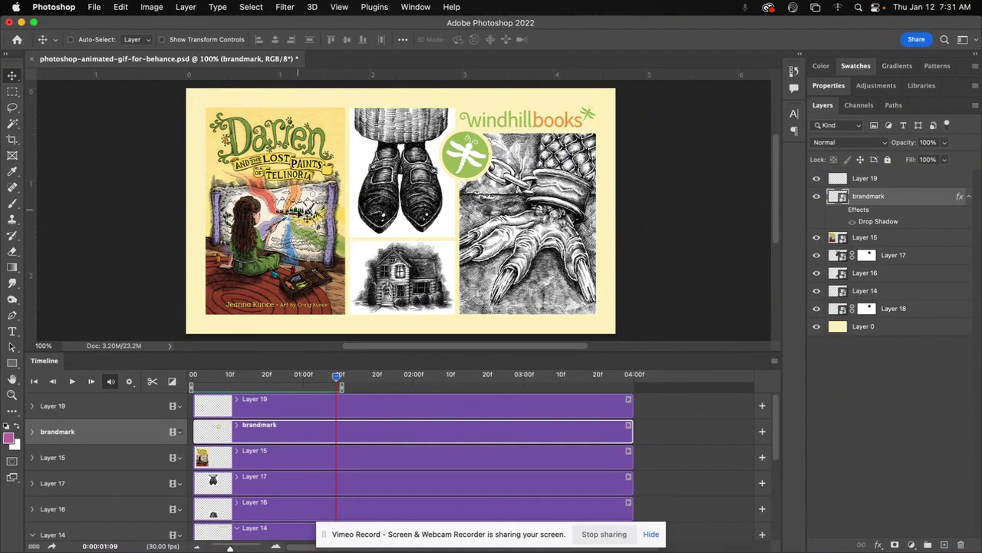
{"action": "left_click", "coordinate": [426, 7]}
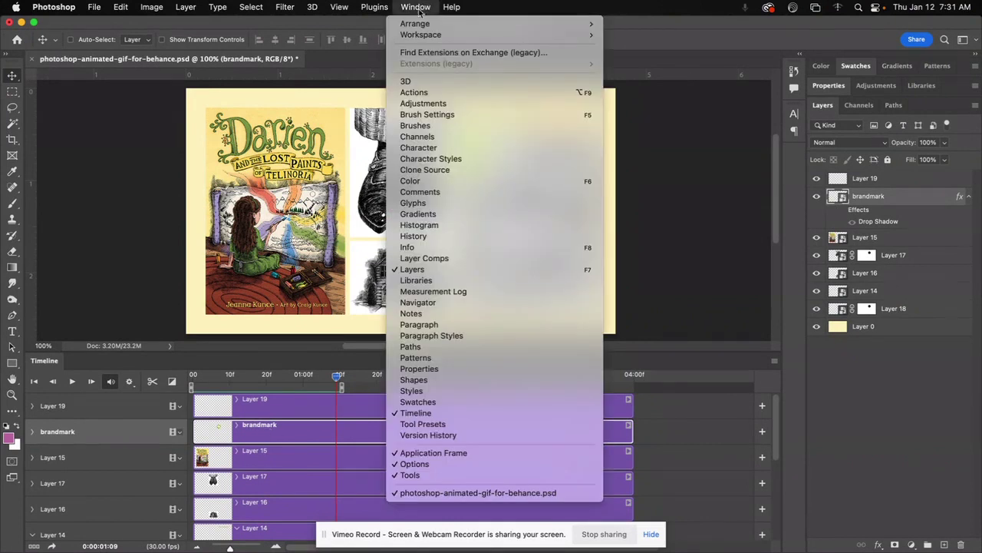
{"action": "left_click", "coordinate": [430, 413]}
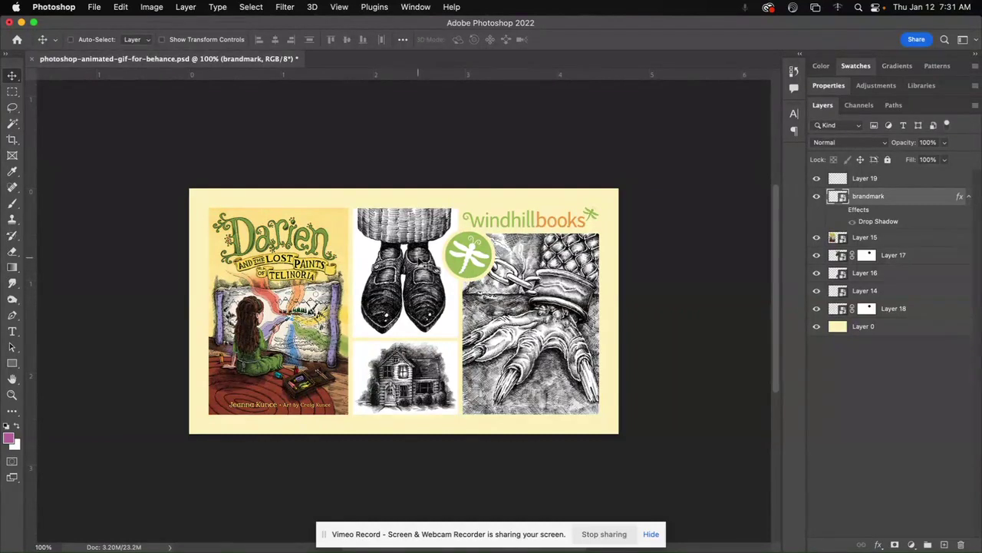
{"action": "left_click", "coordinate": [417, 8]}
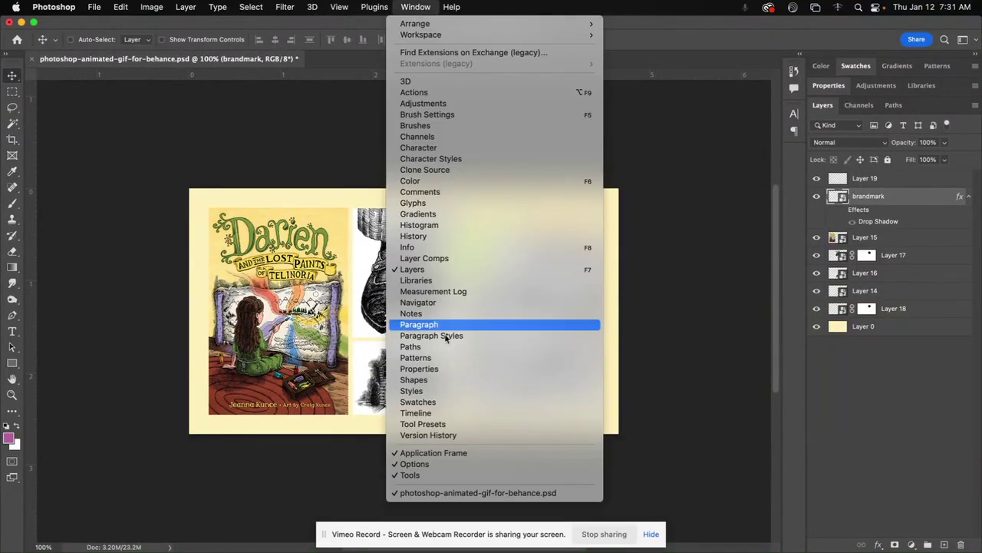
{"action": "left_click", "coordinate": [419, 414]}
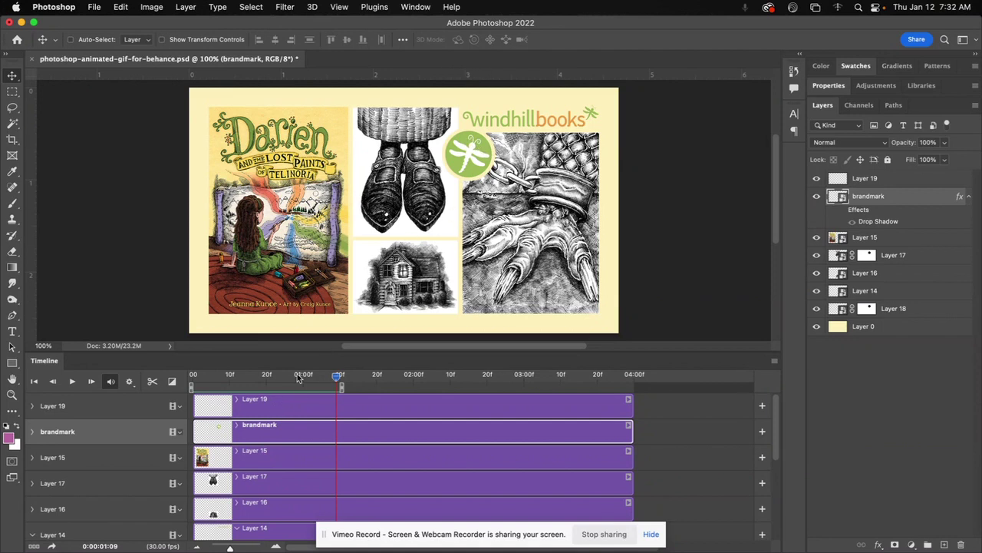
Scrub the brandmark animation from frame 0 and expand its Transform, Opacity and Style tracks.
{"action": "left_click", "coordinate": [193, 377]}
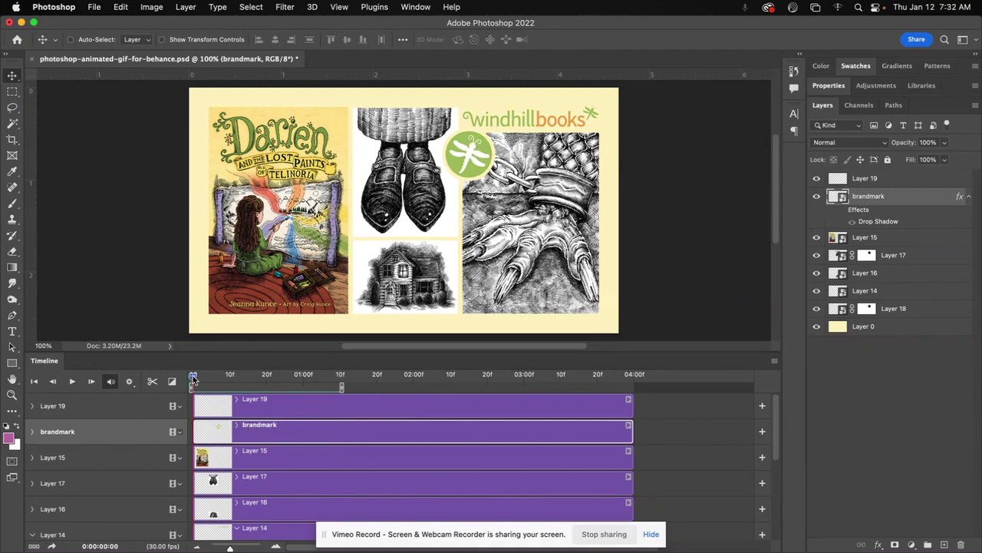
{"action": "mouse_move", "coordinate": [193, 377]}
{"action": "left_mouse_down"}
{"action": "mouse_move", "coordinate": [289, 376]}
{"action": "mouse_move", "coordinate": [193, 377]}
{"action": "left_mouse_up"}
{"action": "left_click", "coordinate": [32, 432]}
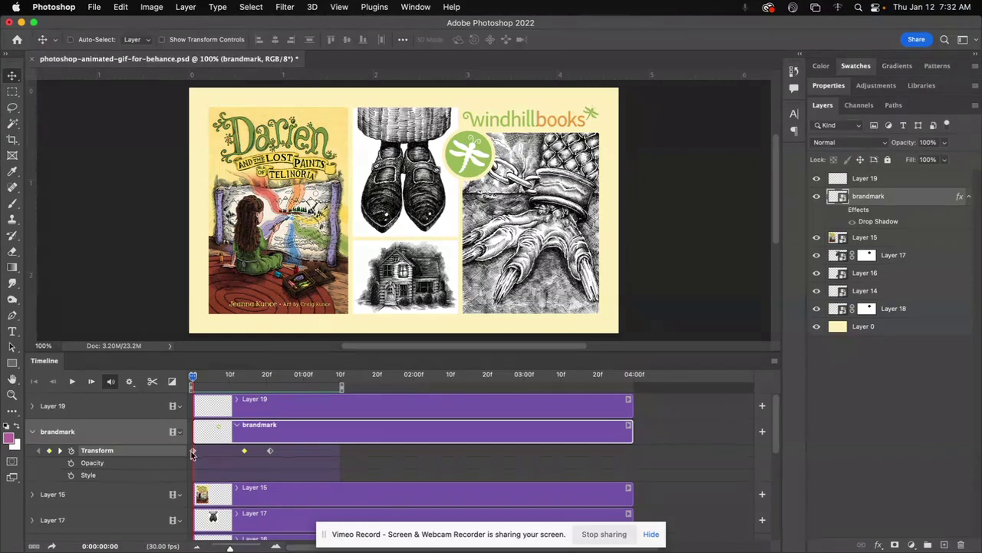
Select the first Transform keyframe and preview the logo animation from the start.
{"action": "left_click", "coordinate": [193, 450]}
{"action": "left_click", "coordinate": [193, 376]}
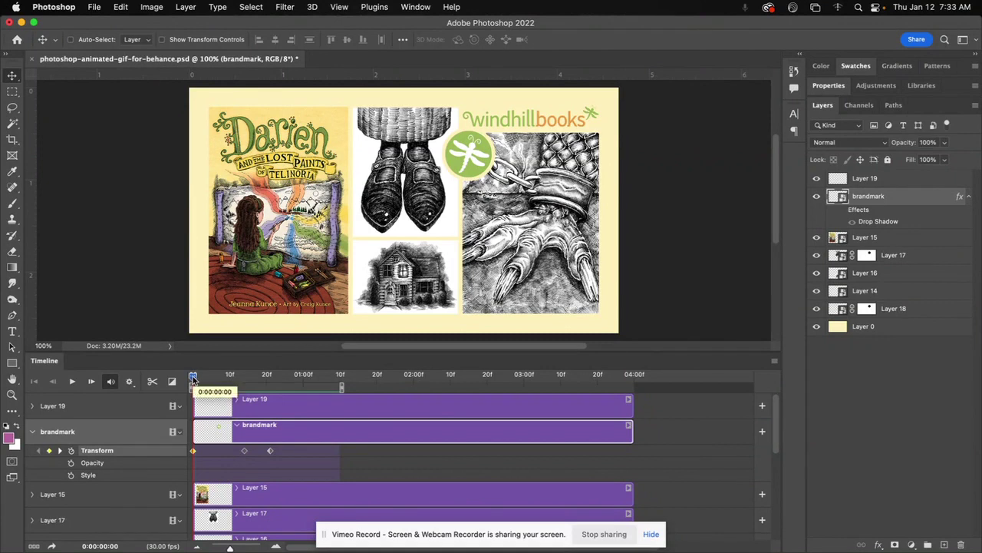
{"action": "mouse_move", "coordinate": [193, 376]}
{"action": "left_mouse_down"}
{"action": "mouse_move", "coordinate": [211, 376]}
{"action": "mouse_move", "coordinate": [192, 376]}
{"action": "left_mouse_up"}
Check frames 14 and 21, then select the Transform keyframe at frame 14.
{"action": "left_click_drag", "start_coordinate": [193, 379], "coordinate": [244, 377]}
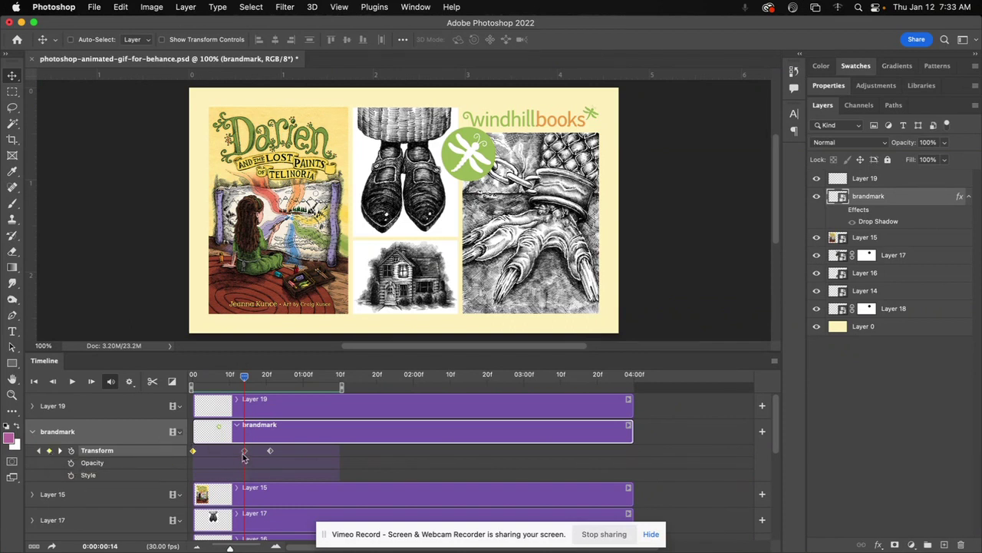
{"action": "left_click_drag", "start_coordinate": [246, 379], "coordinate": [268, 377]}
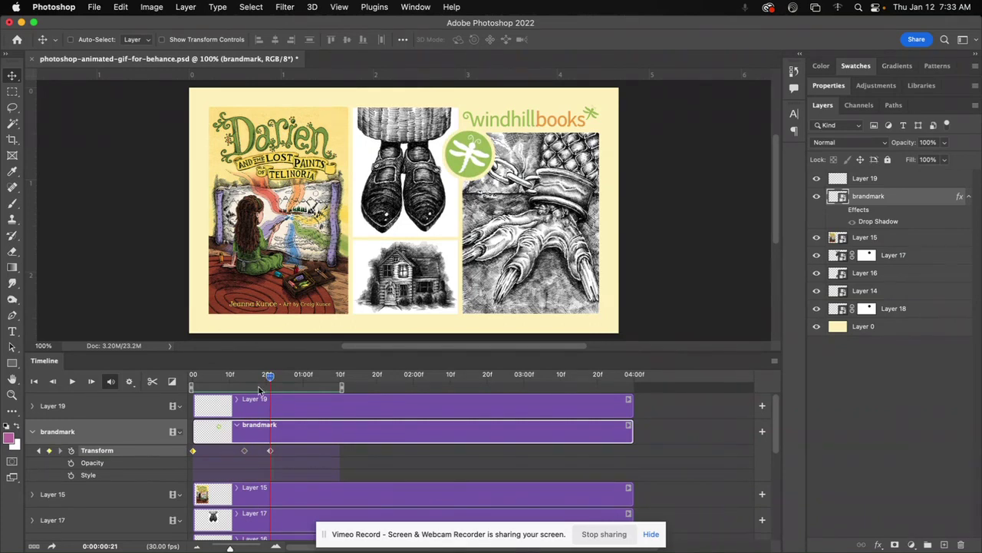
{"action": "left_click_drag", "start_coordinate": [271, 376], "coordinate": [245, 377]}
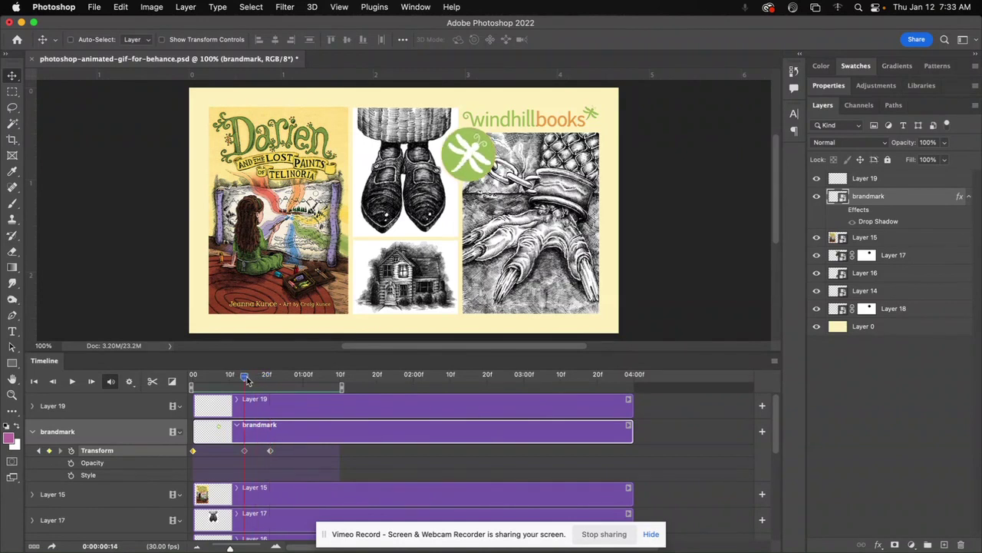
{"action": "left_click", "coordinate": [245, 451]}
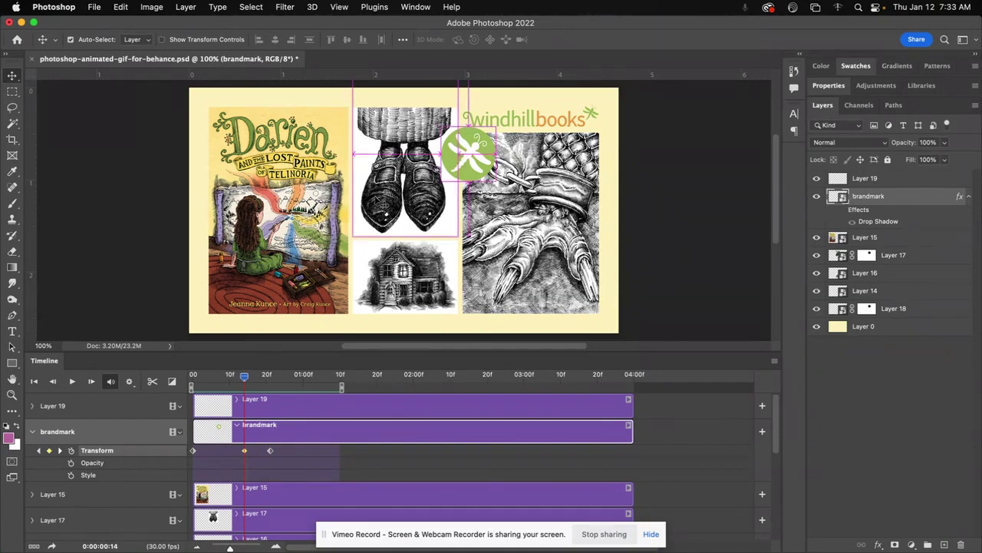
Rotate the dragonfly logo 11.58° and scale it to 97.5% at the frame-14 keyframe.
{"action": "key", "text": "super+t"}
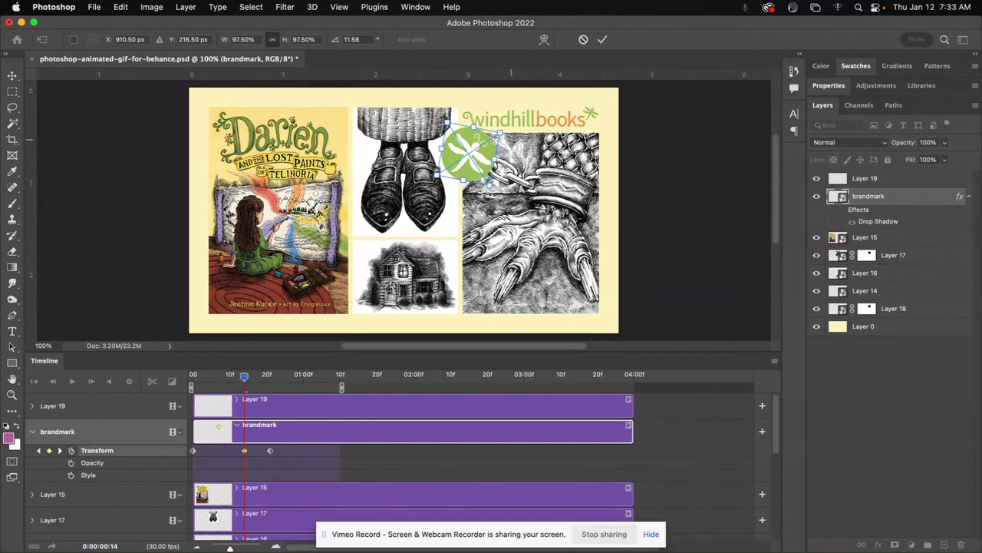
{"action": "key", "text": "Return"}
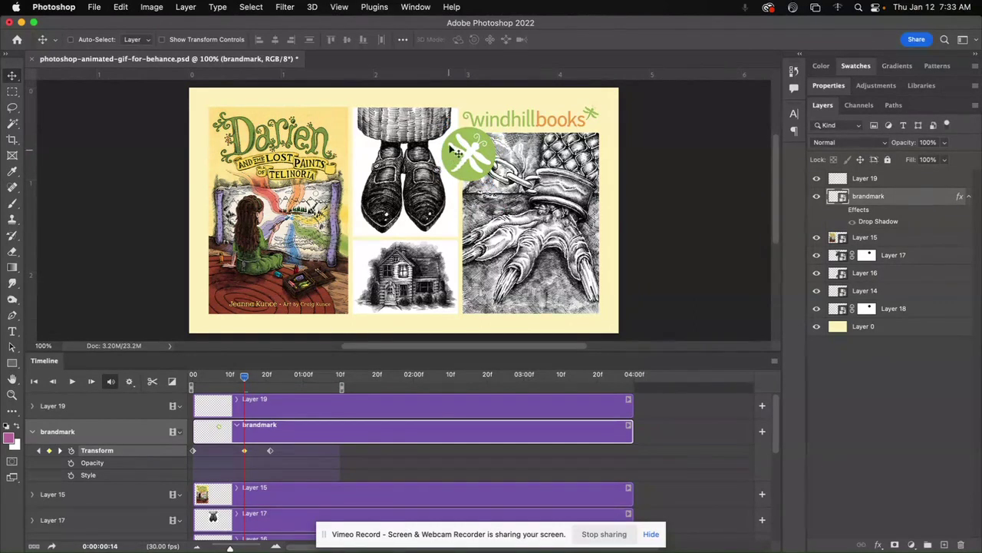
{"action": "left_click", "coordinate": [244, 450]}
{"action": "left_click_drag", "start_coordinate": [244, 376], "coordinate": [178, 381]}
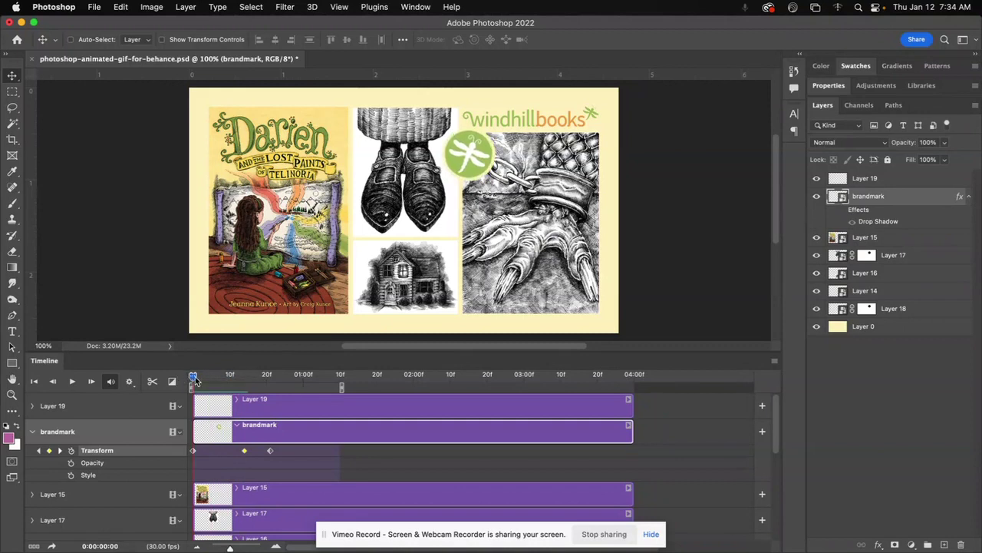
{"action": "left_click_drag", "start_coordinate": [194, 379], "coordinate": [269, 375]}
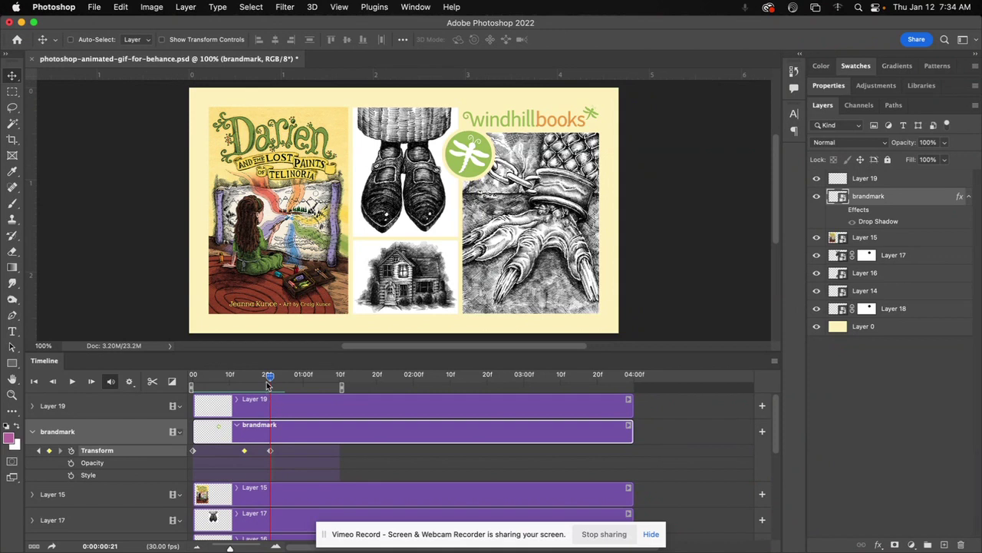
{"action": "left_click_drag", "start_coordinate": [269, 376], "coordinate": [187, 382]}
{"action": "key", "text": "space"}
Set the timeline playback resolution to 100%.
{"action": "left_click", "coordinate": [134, 386]}
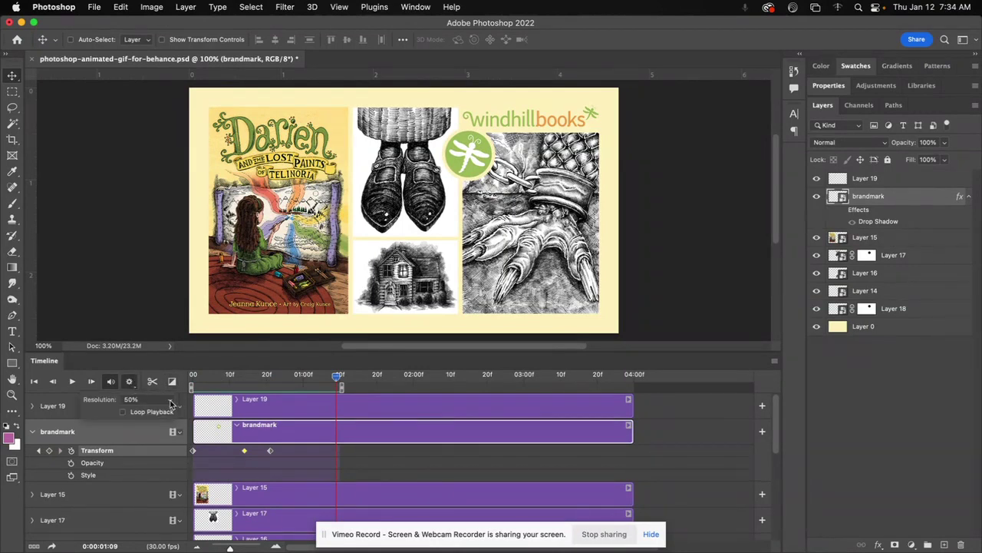
{"action": "left_click", "coordinate": [169, 400]}
{"action": "left_click", "coordinate": [138, 413]}
{"action": "left_click", "coordinate": [132, 381]}
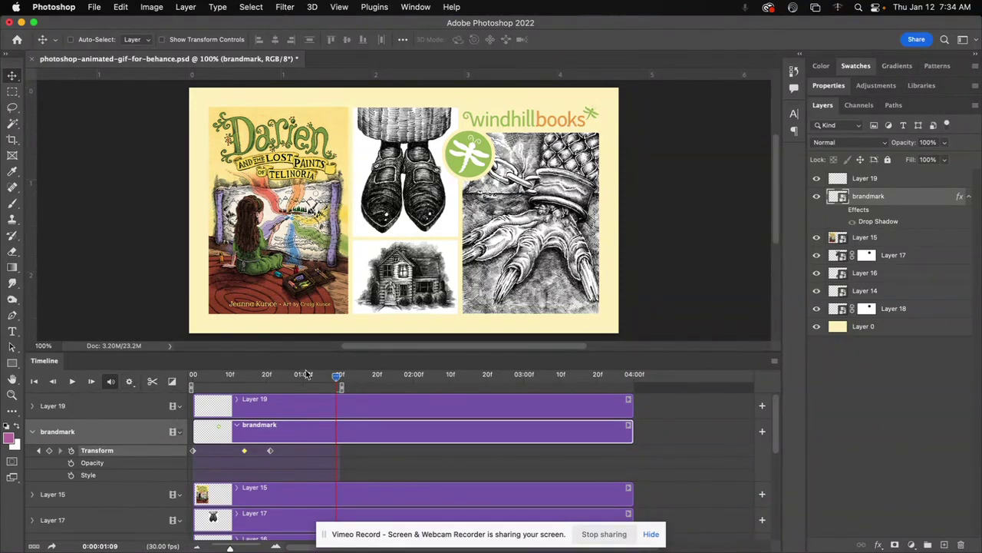
Play the brandmark animation from the start, then stop it.
{"action": "left_click_drag", "start_coordinate": [335, 378], "coordinate": [196, 374]}
{"action": "key", "text": "space"}
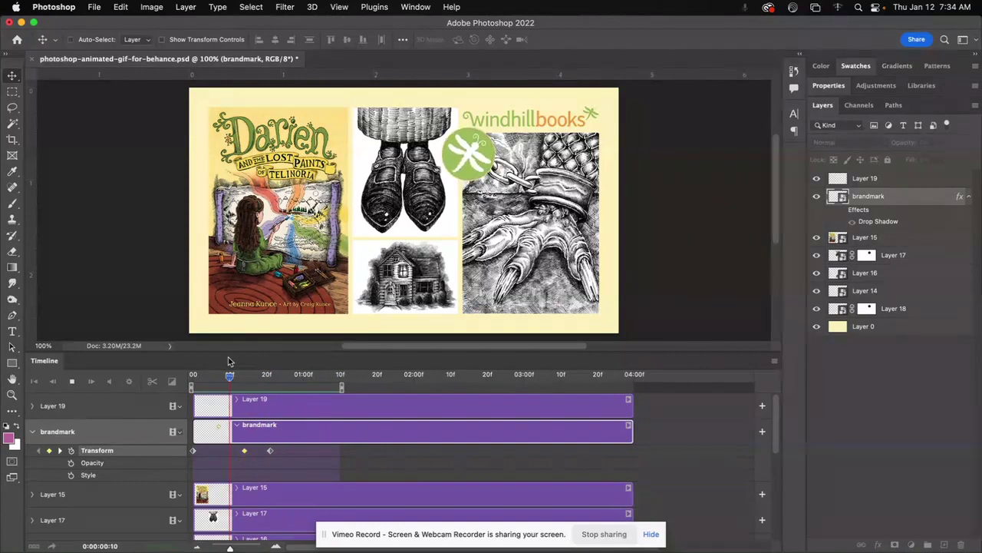
{"action": "key", "text": "space"}
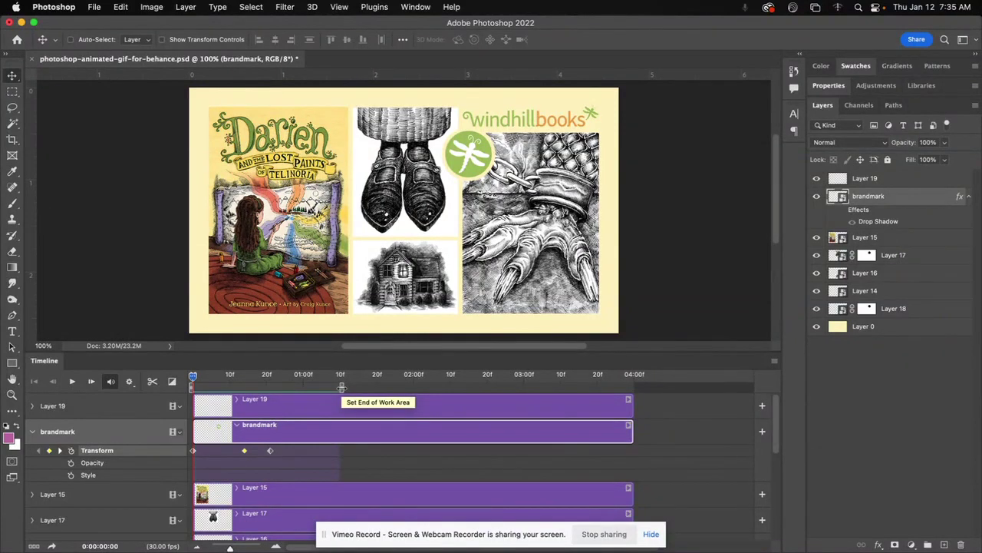
{"action": "mouse_move", "coordinate": [341, 388]}
{"action": "left_mouse_down"}
{"action": "mouse_move", "coordinate": [634, 388]}
{"action": "mouse_move", "coordinate": [342, 387]}
{"action": "left_mouse_up"}
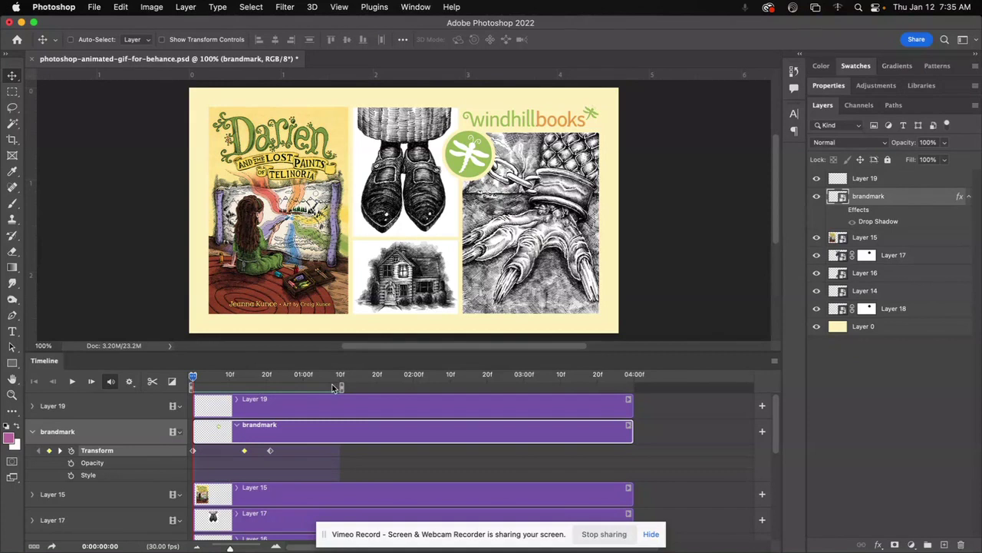
Save the banner document and start File > Export > Save for Web (Legacy).
{"action": "key", "text": "super+s"}
{"action": "left_click", "coordinate": [94, 6]}
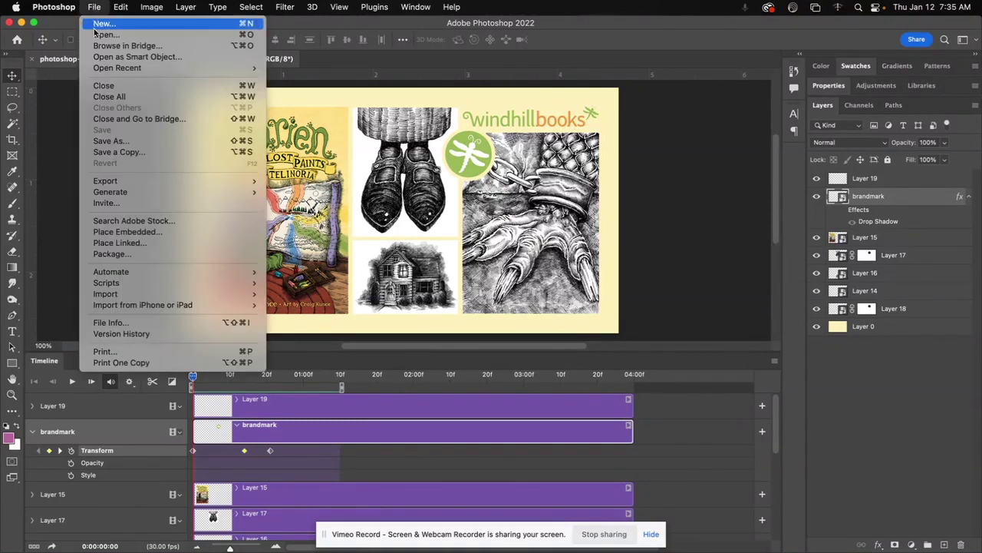
{"action": "mouse_move", "coordinate": [115, 185]}
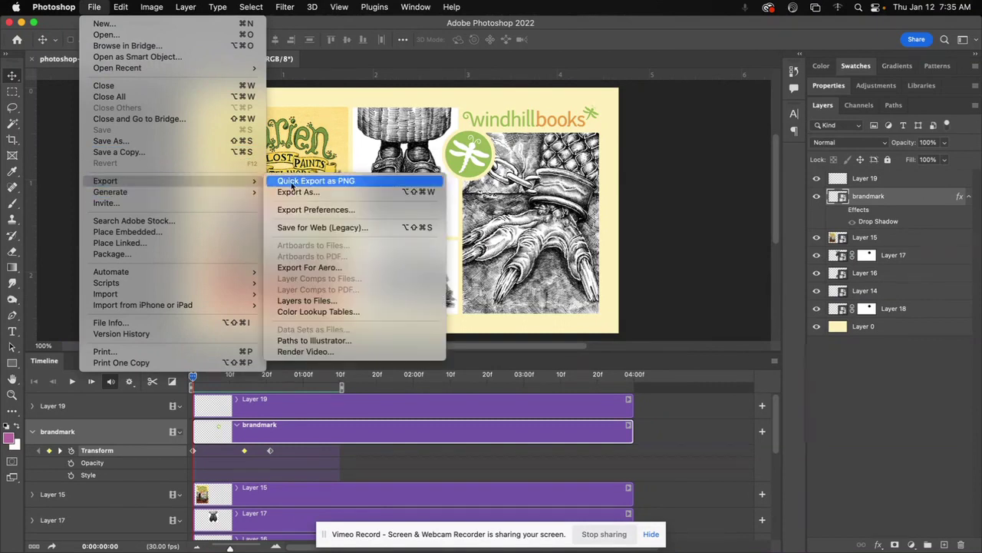
{"action": "left_click", "coordinate": [357, 228]}
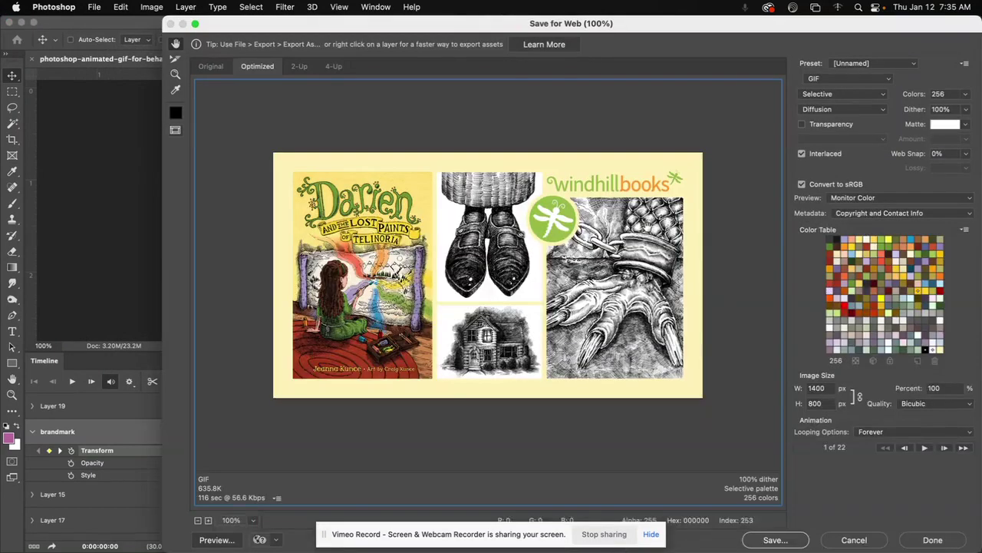
Keep GIF as the export format with Looping Options set to Forever, then proceed to save.
{"action": "left_click", "coordinate": [816, 79]}
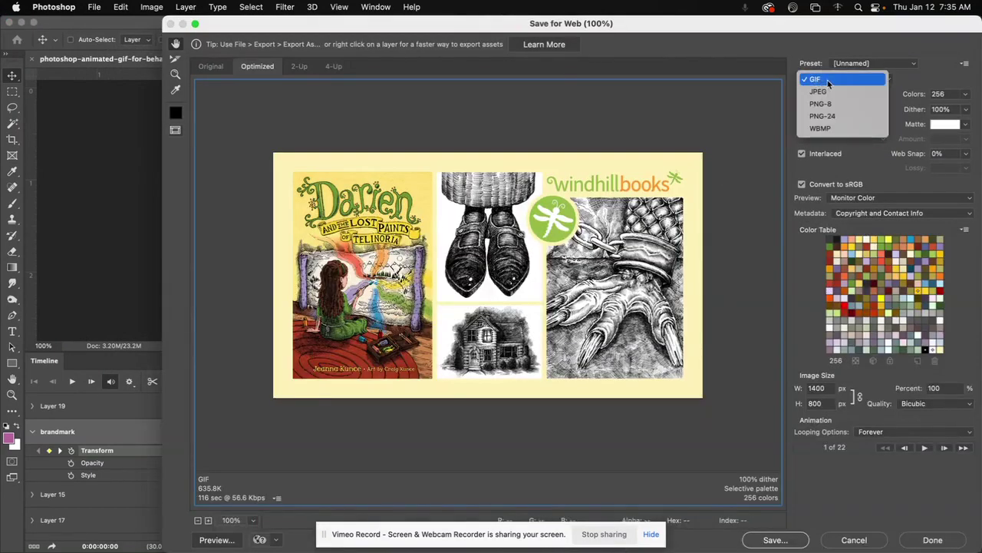
{"action": "left_click", "coordinate": [822, 83]}
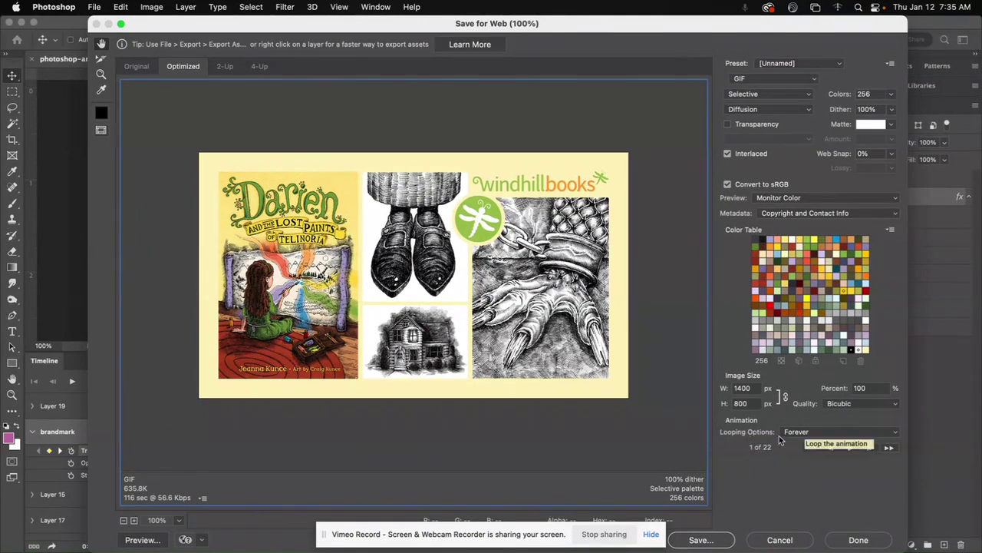
{"action": "left_click", "coordinate": [802, 432]}
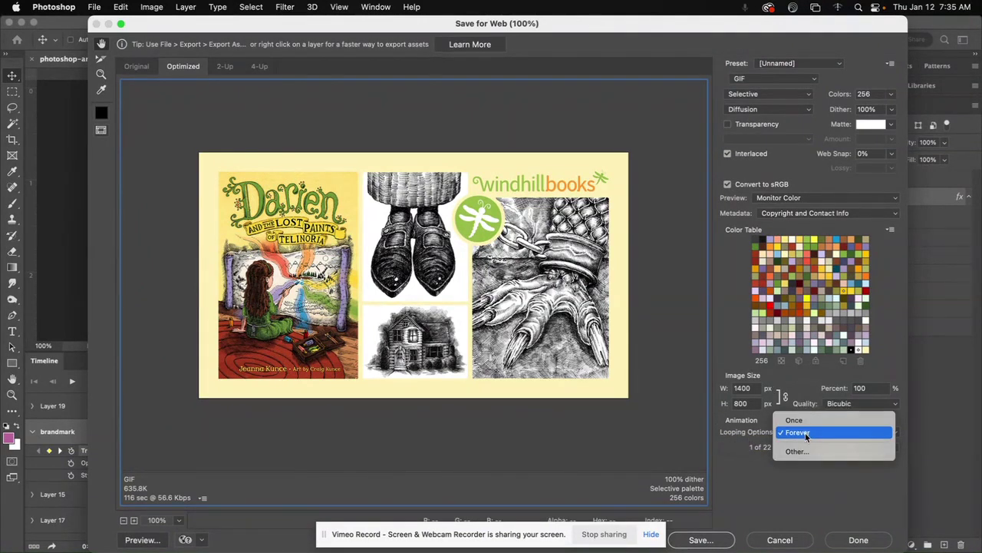
{"action": "left_click", "coordinate": [806, 434]}
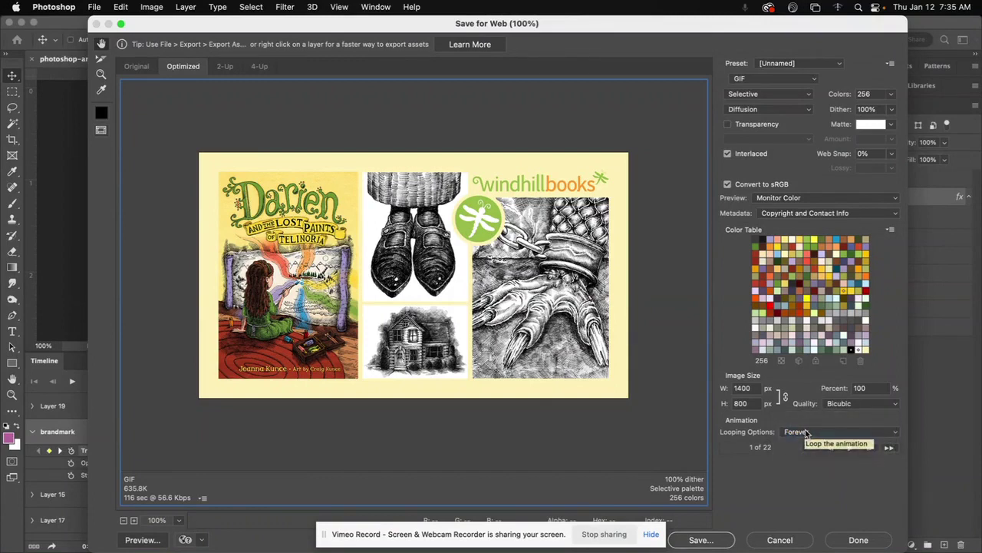
{"action": "left_click", "coordinate": [808, 433]}
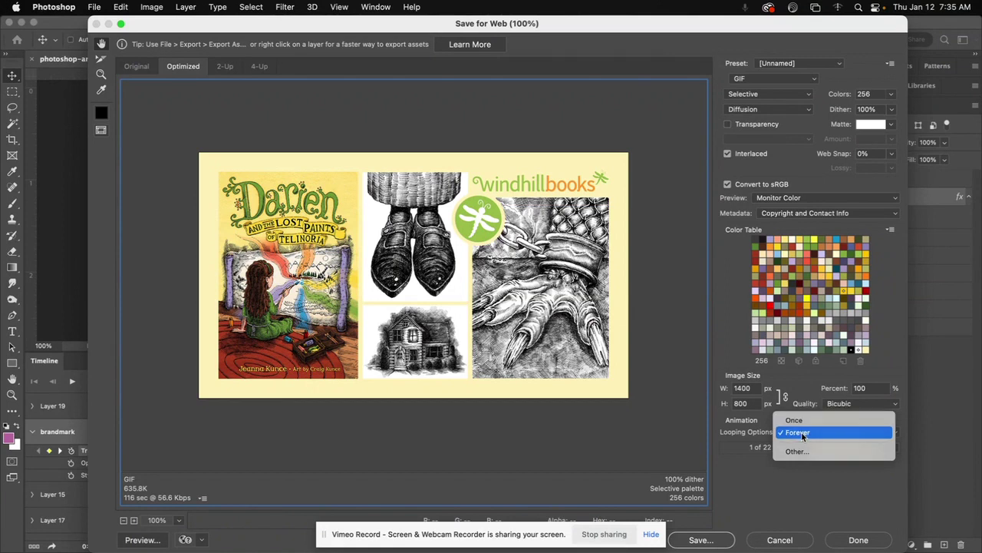
{"action": "left_click", "coordinate": [803, 434]}
{"action": "left_click", "coordinate": [804, 434]}
{"action": "left_click", "coordinate": [798, 433]}
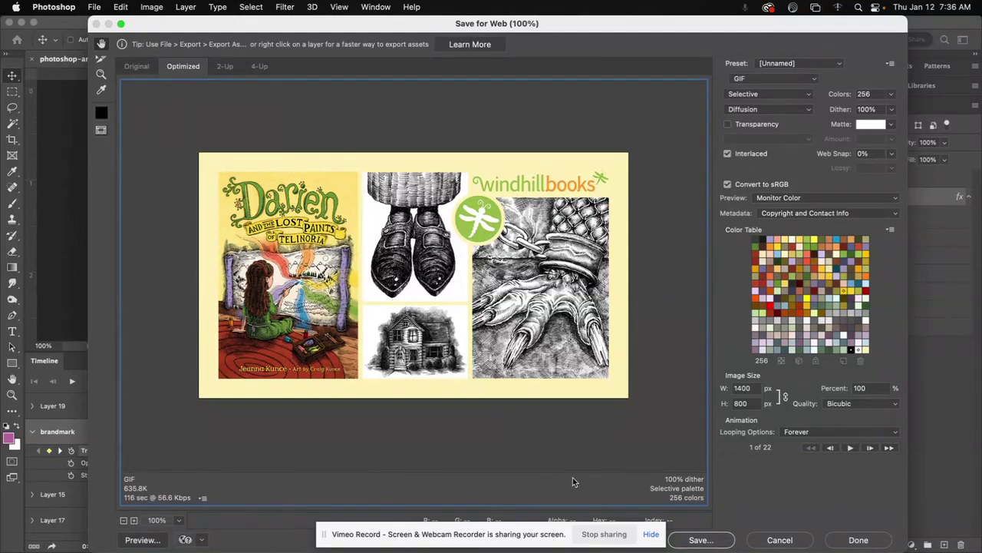
{"action": "left_click", "coordinate": [718, 543]}
Save the optimized animated GIF to the Desktop.
{"action": "left_click_drag", "start_coordinate": [269, 164], "coordinate": [506, 66]}
{"action": "key", "text": "super+shift+d"}
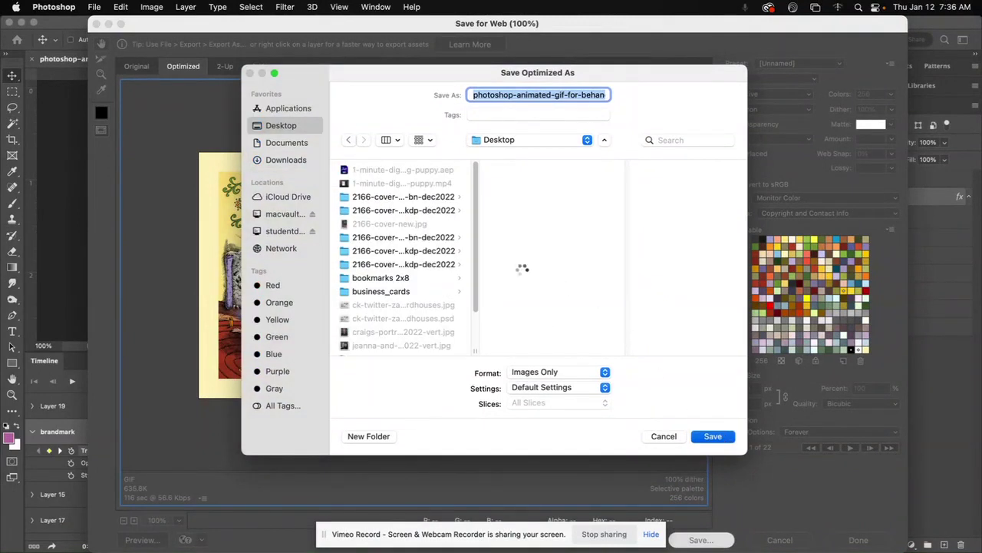
{"action": "key", "text": "Return"}
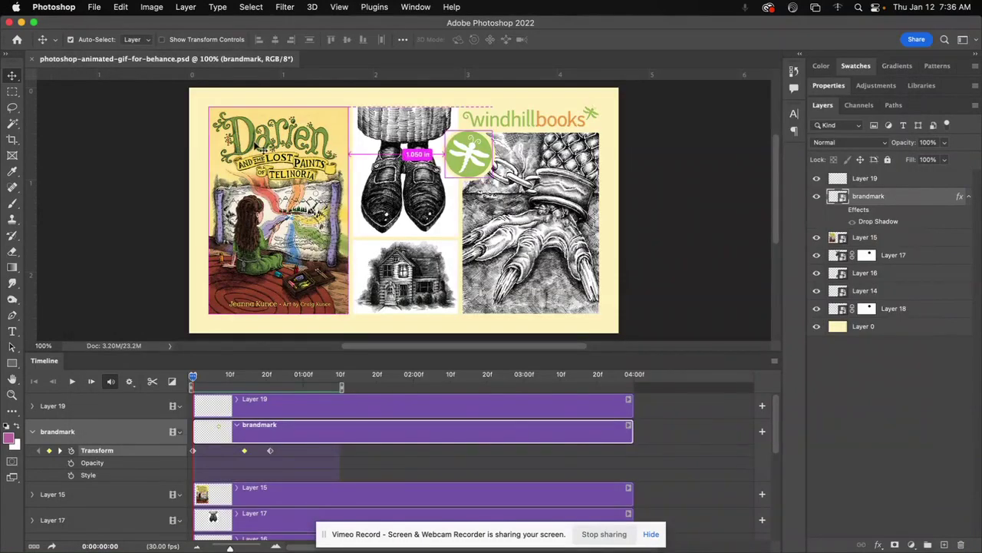
Hide Chrome, move the GIF to the desktop's top centre, and preview it in Quick Look.
{"action": "left_click", "coordinate": [23, 23]}
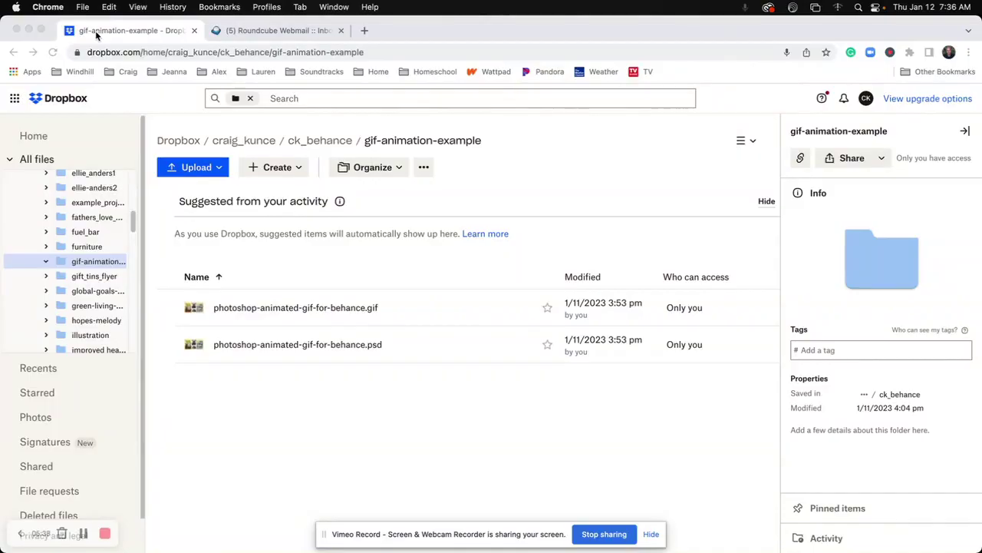
{"action": "key", "text": "super+h"}
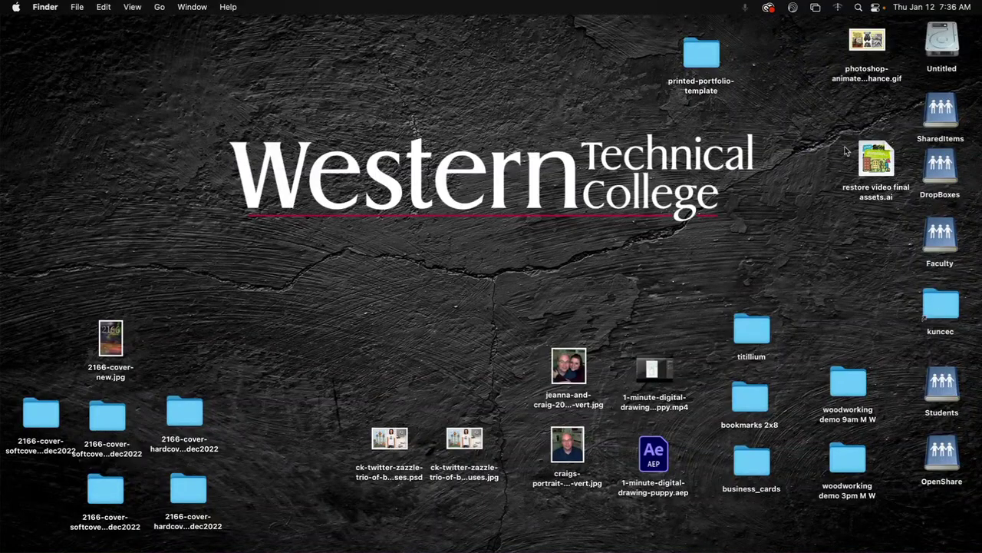
{"action": "left_click_drag", "start_coordinate": [867, 46], "coordinate": [495, 74]}
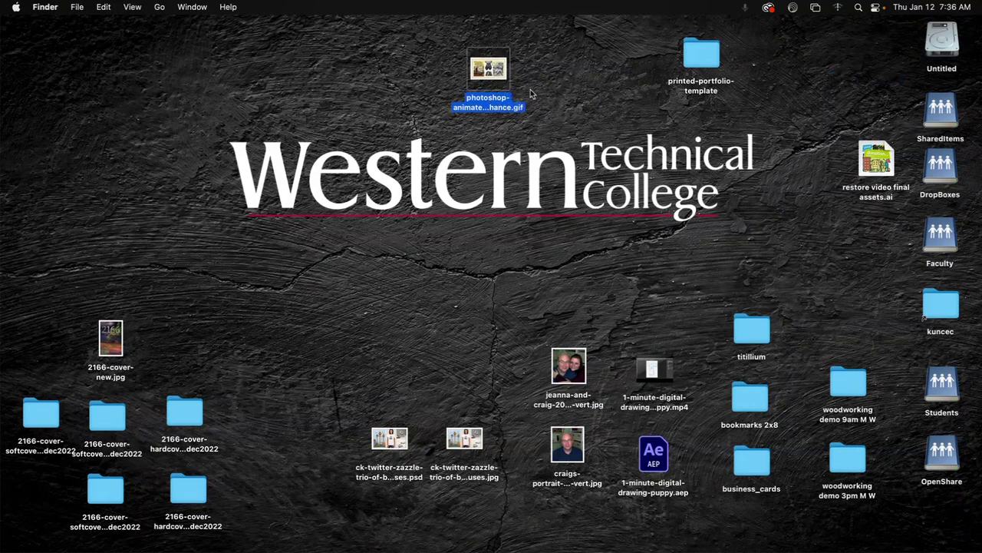
{"action": "key", "text": "space"}
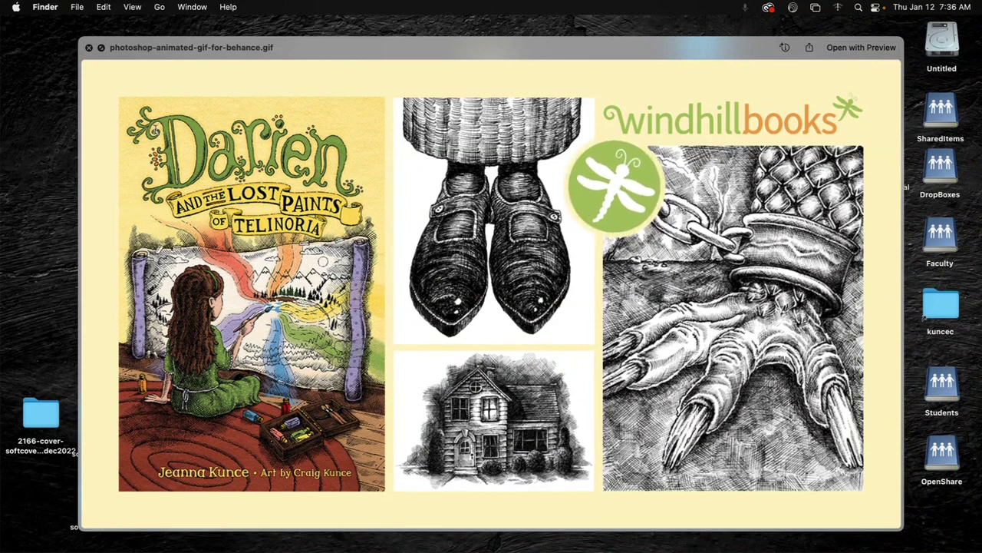
{"action": "key", "text": "space"}
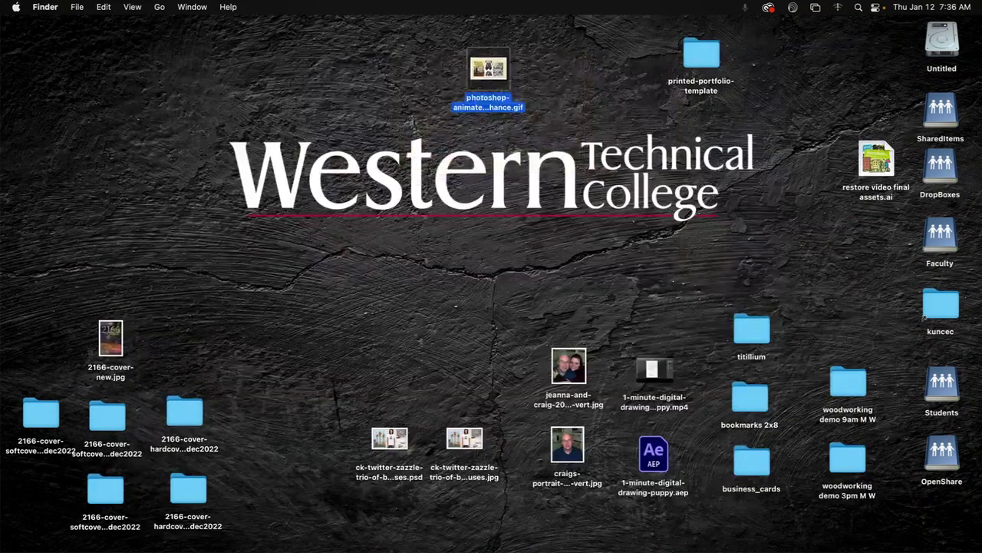
Open the designer's Behance profile in a new Chrome tab by typing 'behance'.
{"action": "mouse_move", "coordinate": [367, 537]}
{"action": "left_click", "coordinate": [720, 524]}
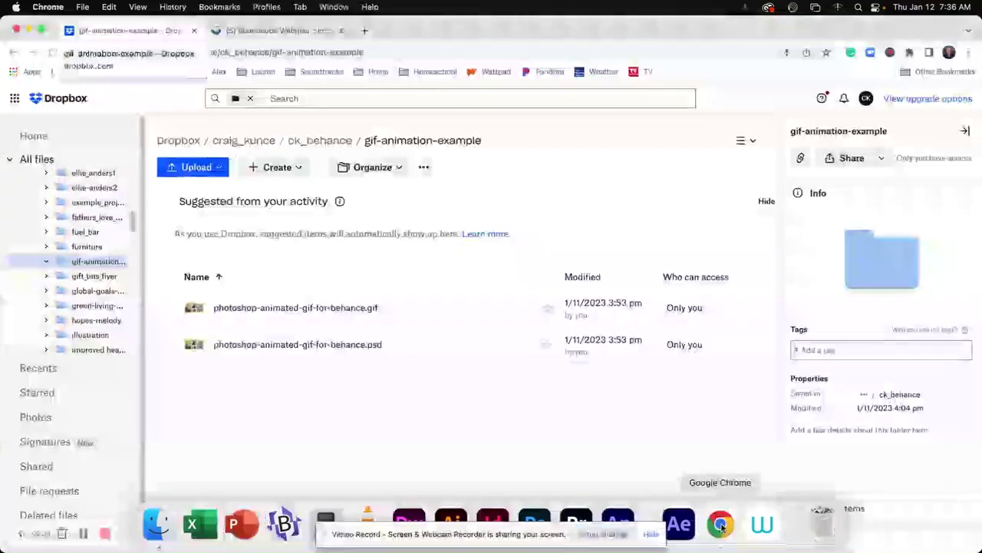
{"action": "key", "text": "super+t"}
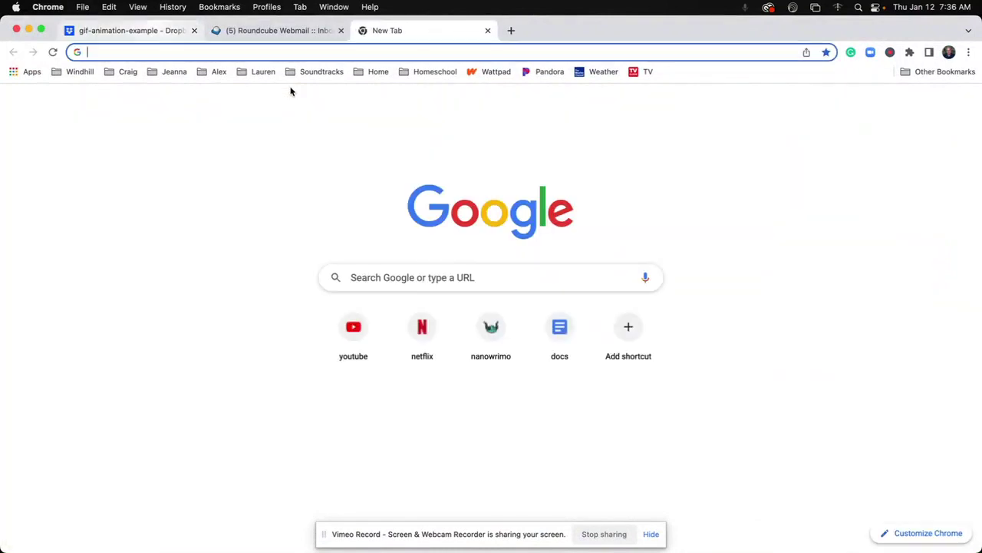
{"action": "type", "text": "behance"}
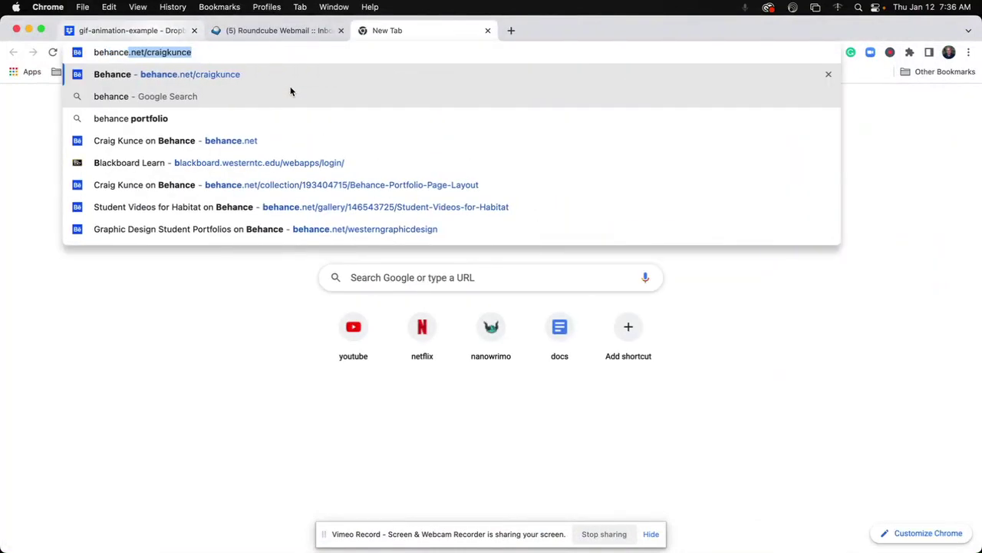
{"action": "key", "text": "Return"}
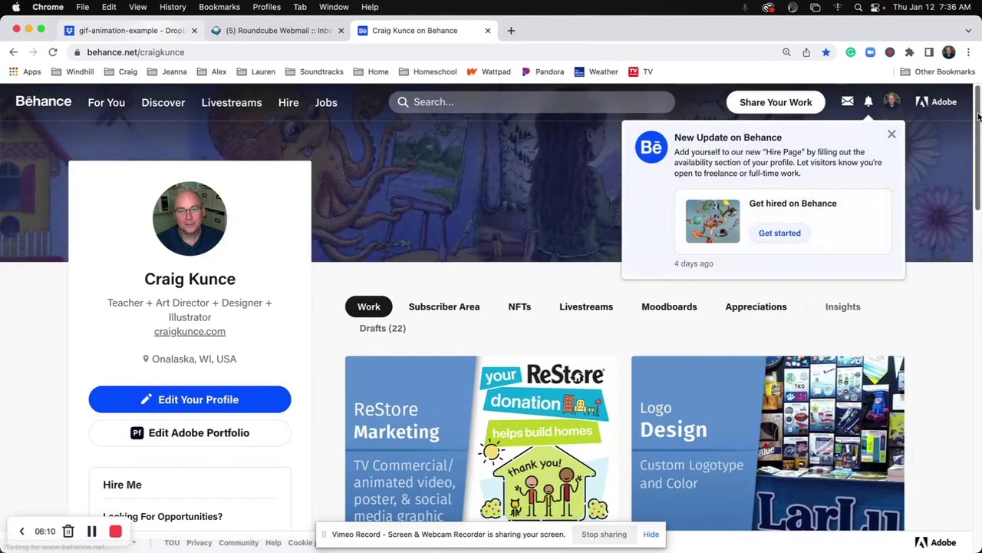
Zoom out, scroll the project grid, and open the Animated gif example project.
{"action": "scroll", "coordinate": [978, 132], "scroll_direction": "down", "scroll_amount": 2}
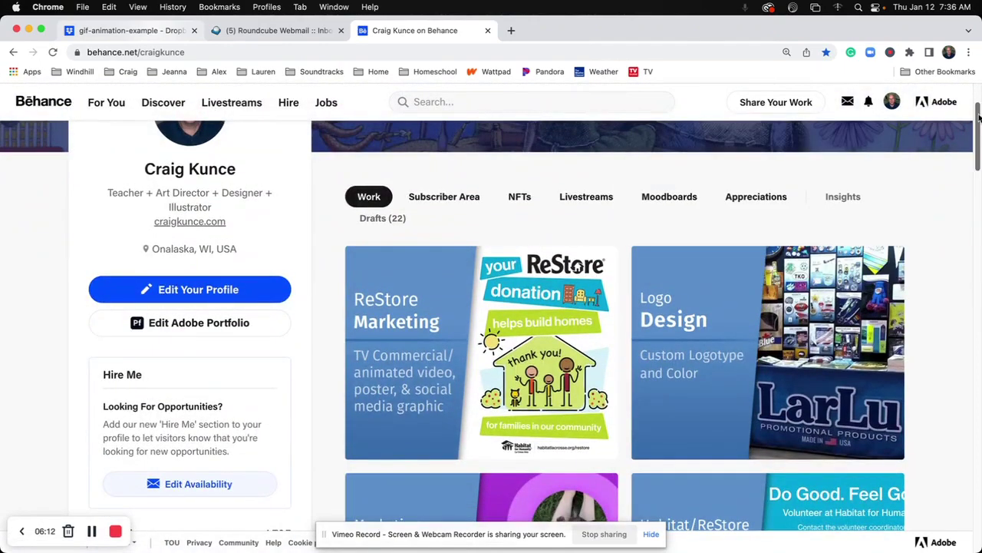
{"action": "scroll", "coordinate": [973, 162], "scroll_direction": "down", "scroll_amount": 5}
{"action": "left_click_drag", "start_coordinate": [974, 163], "coordinate": [975, 405]}
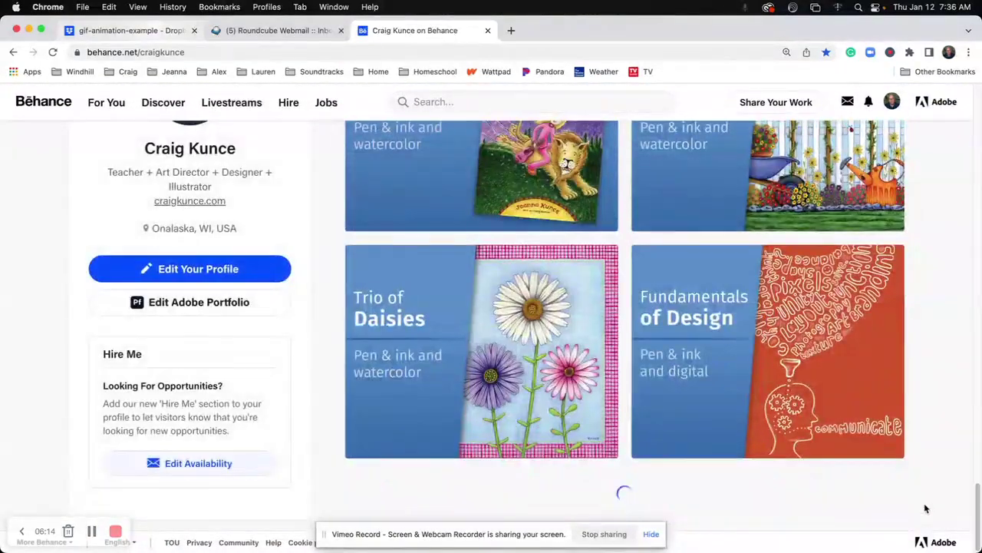
{"action": "key", "text": "super+minus"}
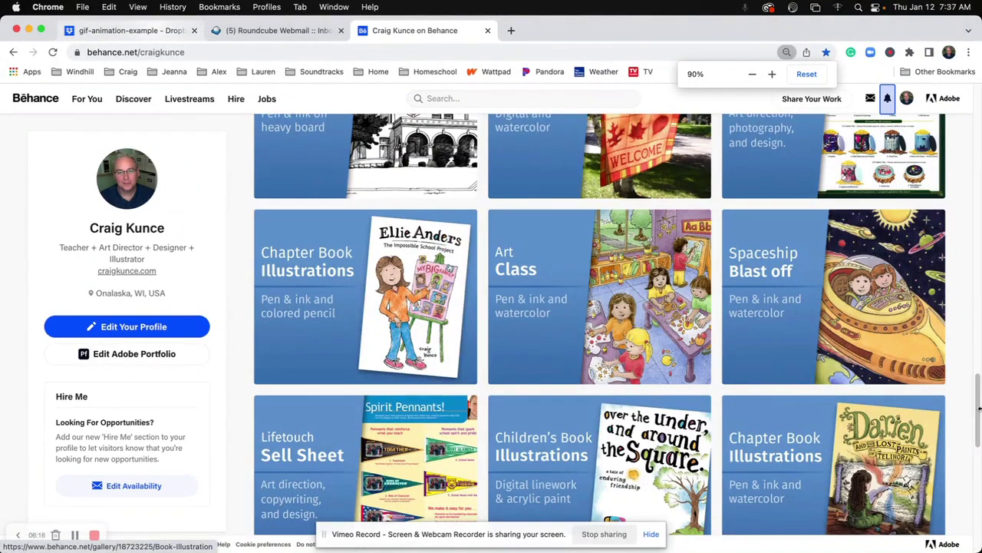
{"action": "left_click_drag", "start_coordinate": [977, 398], "coordinate": [977, 499]}
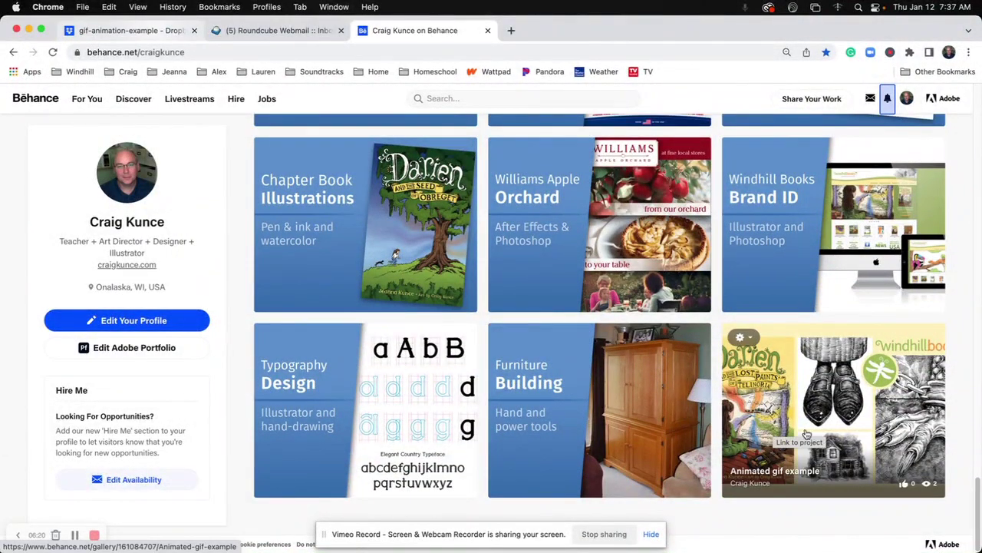
{"action": "left_click", "coordinate": [892, 354]}
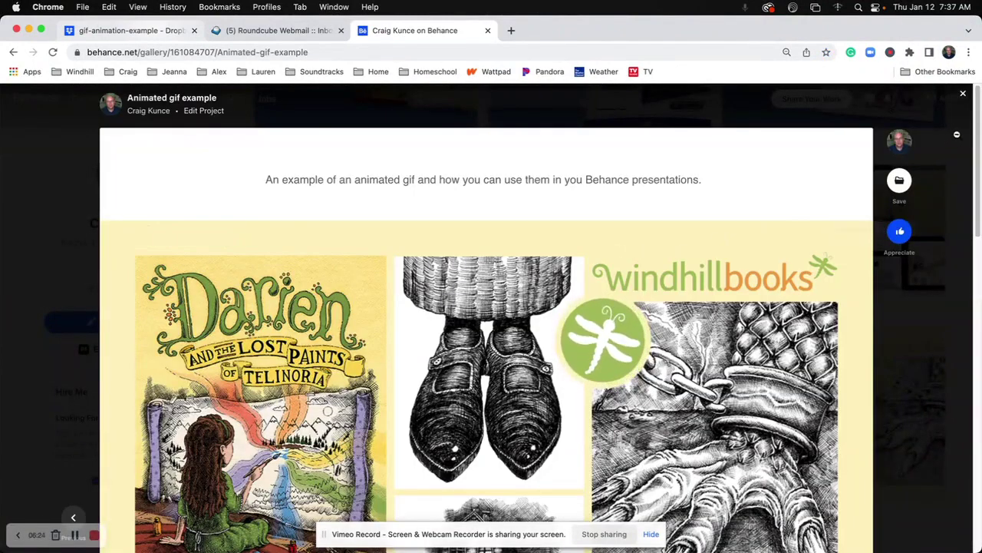
Scroll the Animated gif example project to show the full Windhill Books GIF with the Darien cover.
{"action": "scroll", "coordinate": [980, 153], "scroll_direction": "down", "scroll_amount": 4}
{"action": "scroll", "coordinate": [980, 153], "scroll_direction": "down", "scroll_amount": 4}
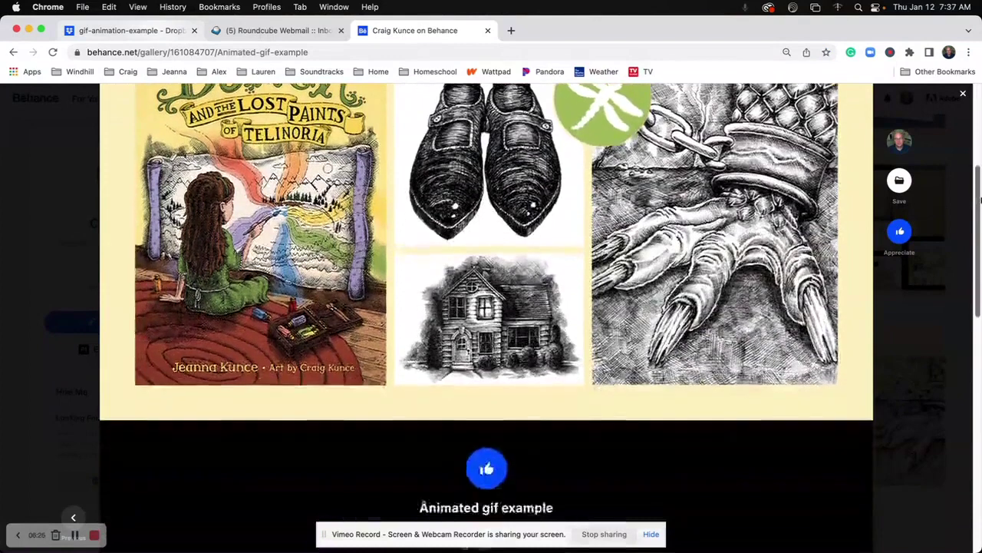
{"action": "scroll", "coordinate": [980, 154], "scroll_direction": "up", "scroll_amount": 4}
{"action": "scroll", "coordinate": [980, 157], "scroll_direction": "down", "scroll_amount": 1}
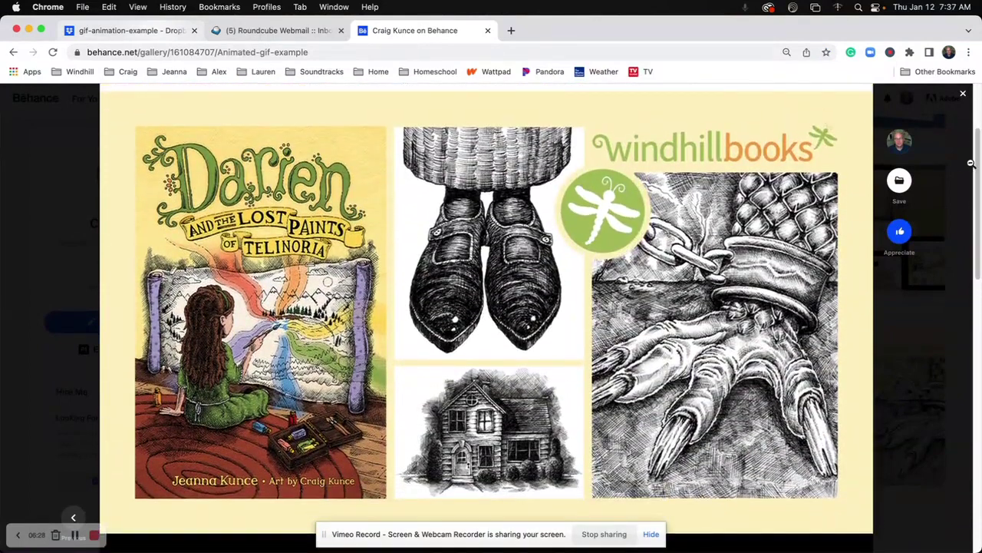